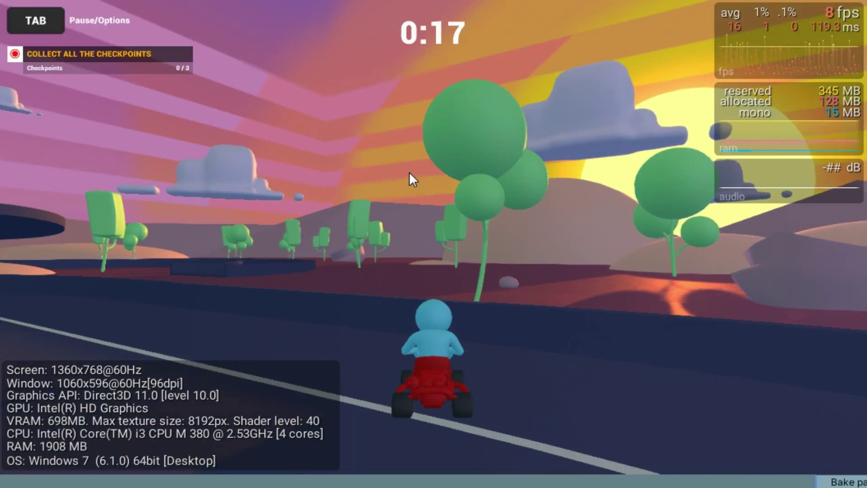
Steer left along the curving road and drive the kart through the pink checkpoint ring
key("Left")
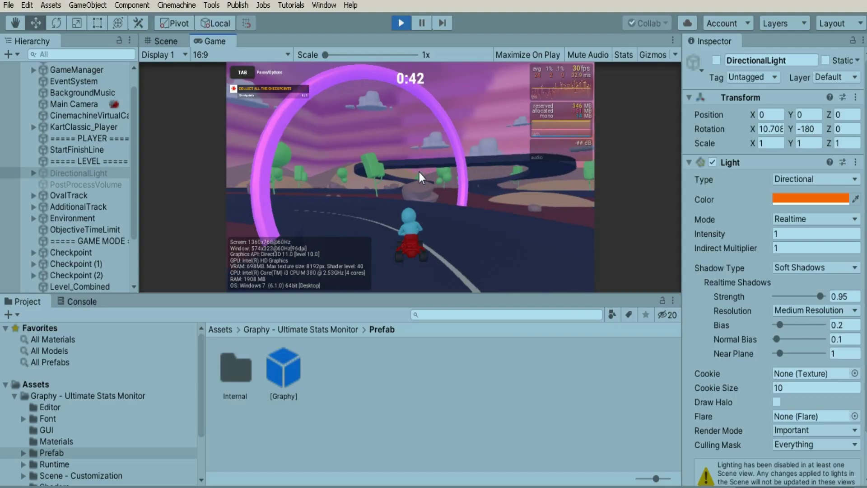
key("Up")
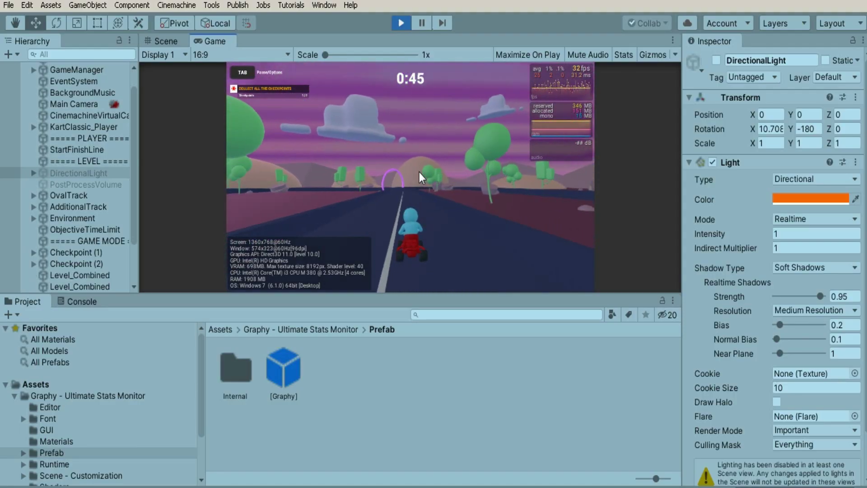
key("Up")
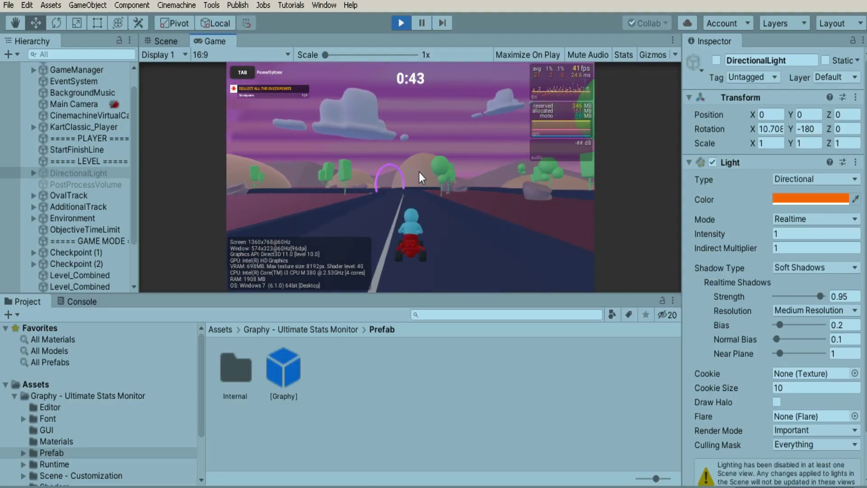
key("Up")
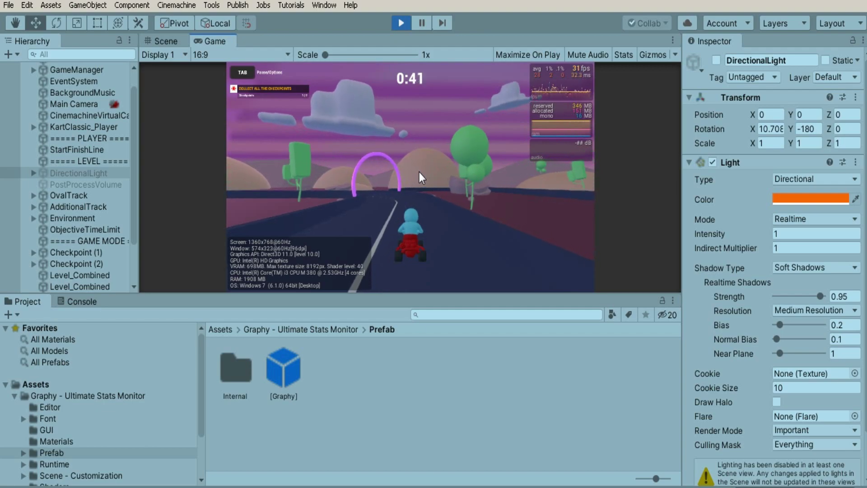
Keep the kart driving forward, then browse the Karting Microgame store page
key("Up")
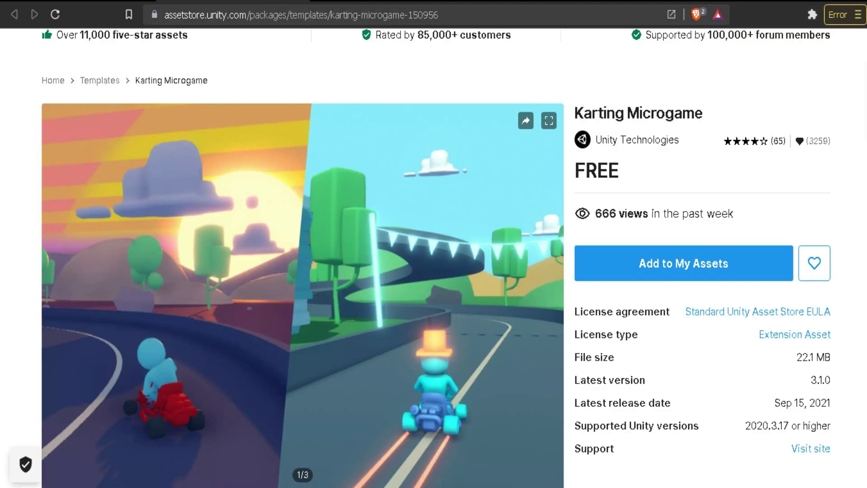
scroll(302, 258, "down", 8)
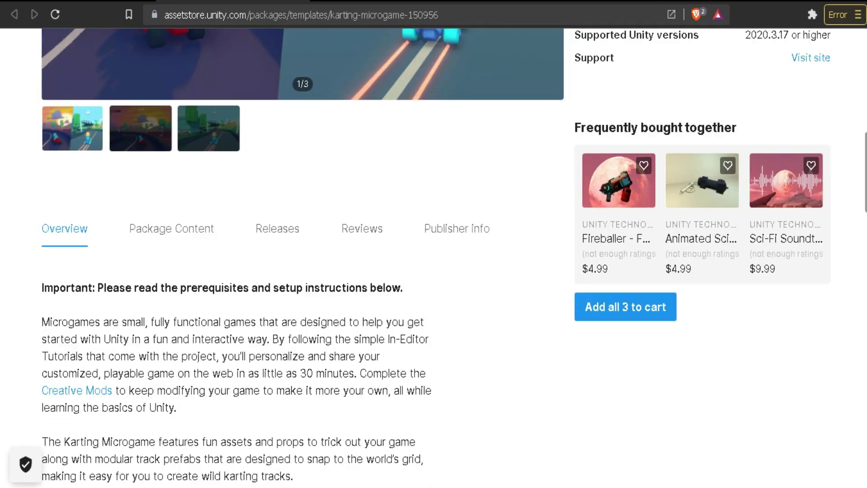
scroll(822, 137, "down", 3)
scroll(823, 137, "up", 10)
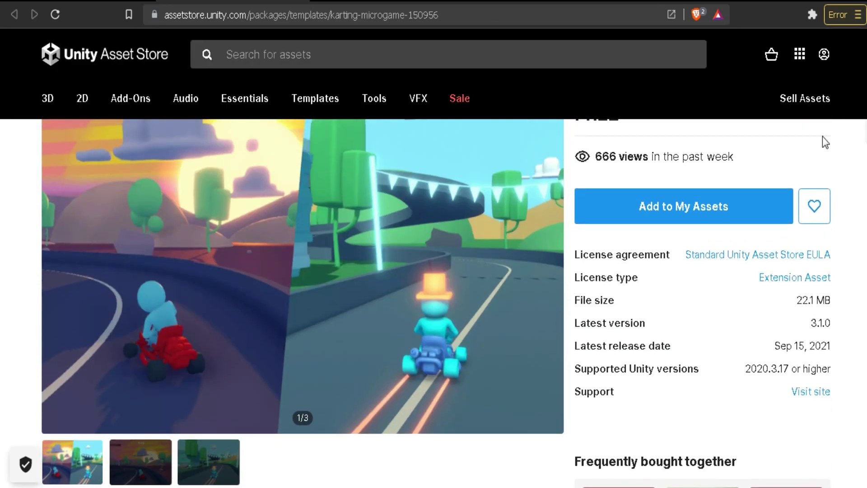
Review the Graphy FPS Counter asset page, then go back to the Unity Editor
left_click(789, 3)
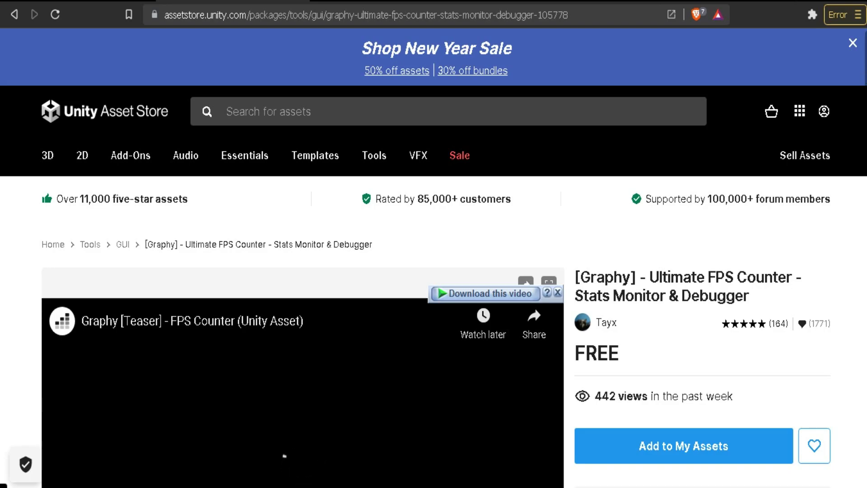
scroll(776, 77, "down", 5)
scroll(776, 77, "down", 1)
scroll(776, 76, "up", 1)
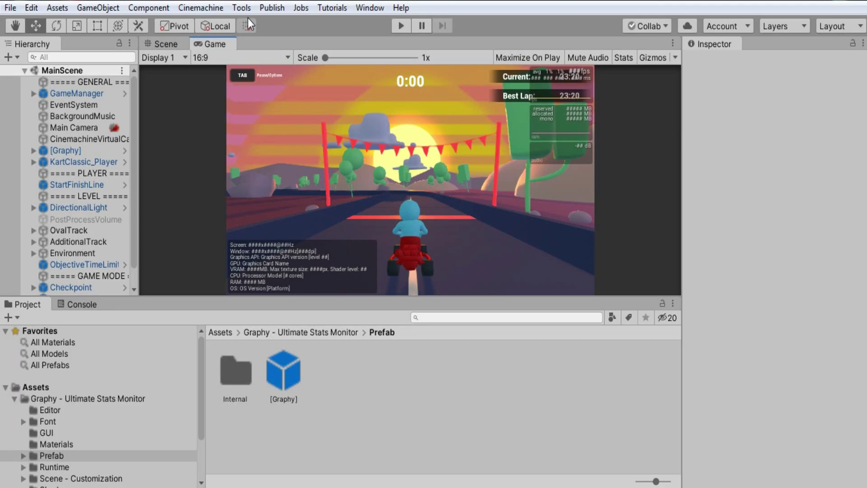
left_click(39, 10)
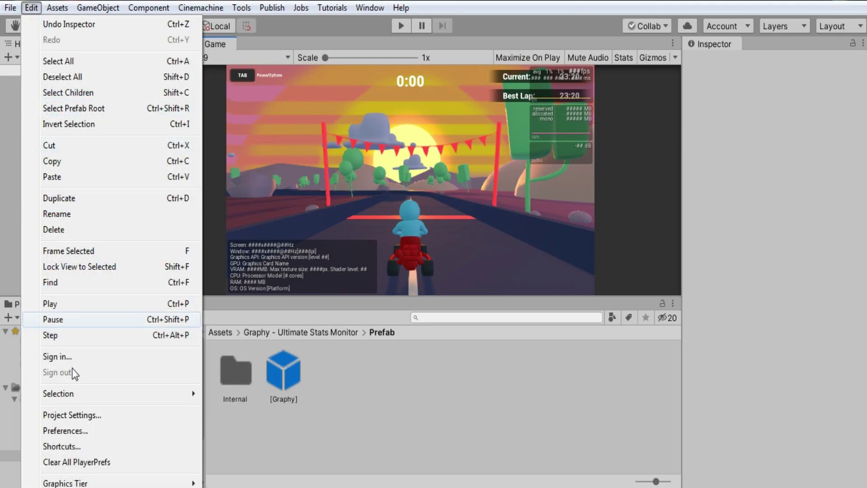
Set Texture Quality to Eighth Res in the Project Settings Quality page
left_click(73, 415)
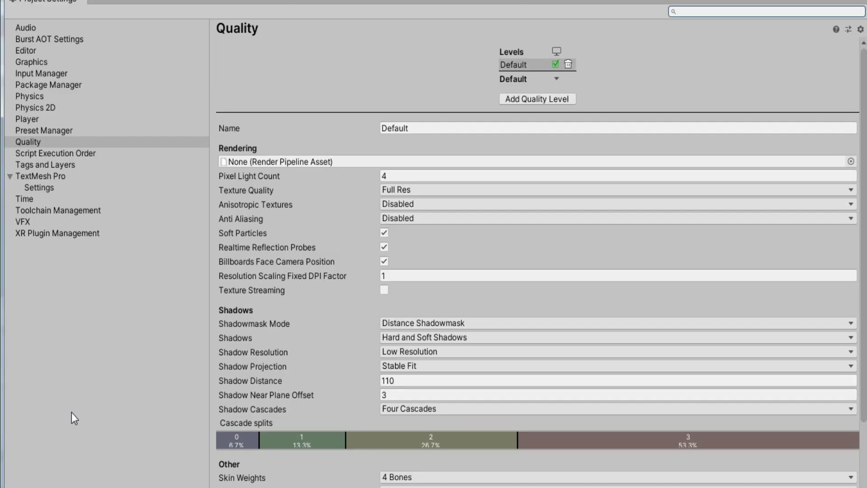
left_click(79, 143)
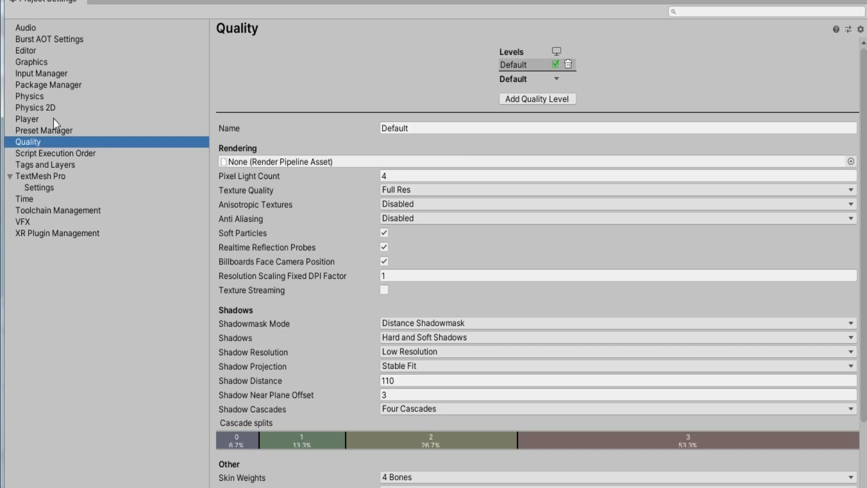
left_click(405, 188)
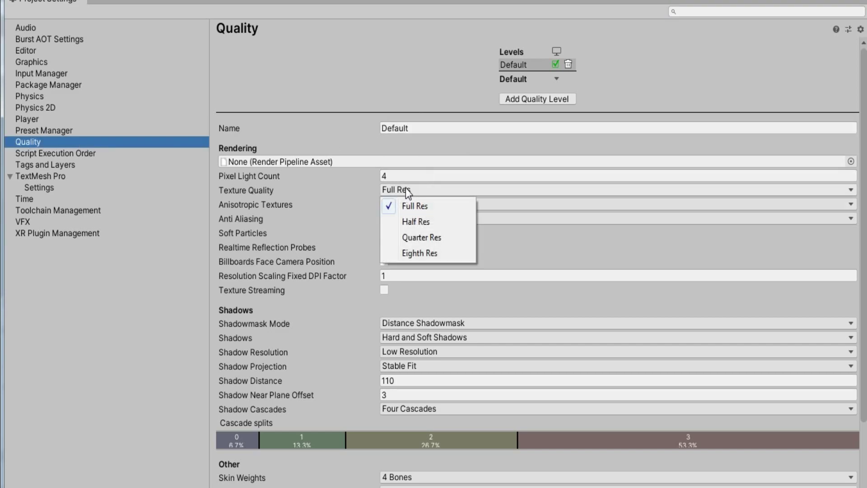
left_click(411, 253)
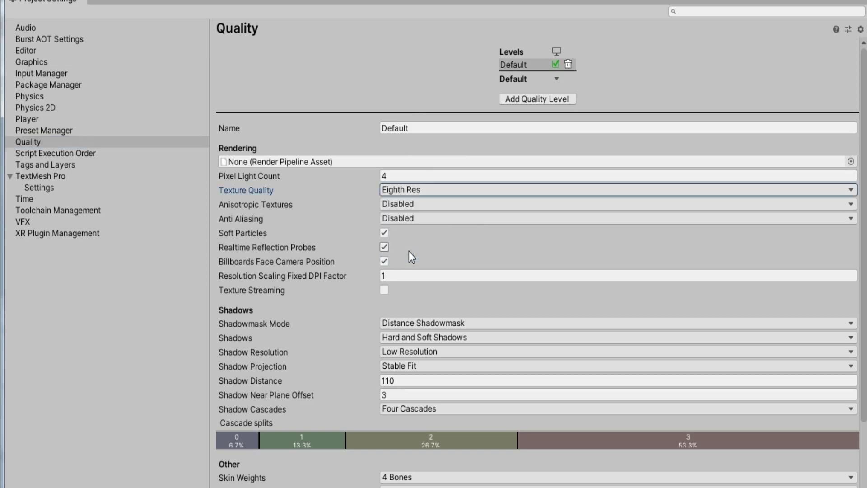
Keep Anti Aliasing and Anisotropic Textures Disabled and Shadow Resolution at Low Resolution
left_click(400, 217)
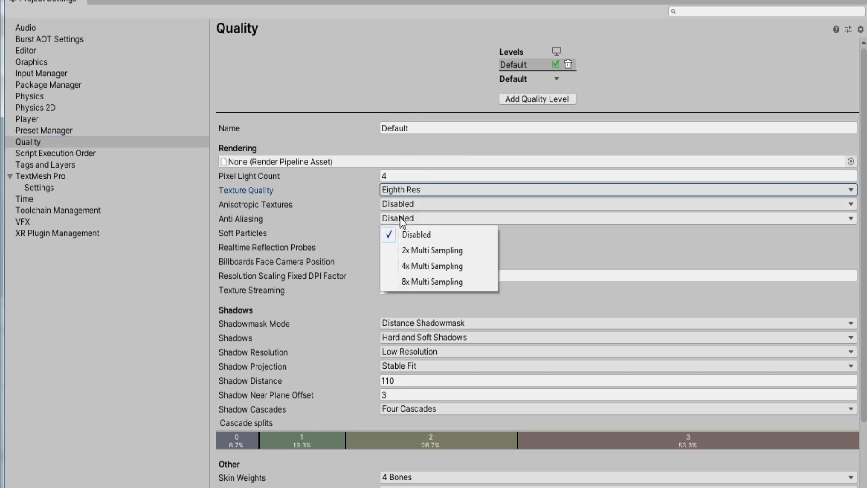
left_click(405, 233)
left_click(406, 204)
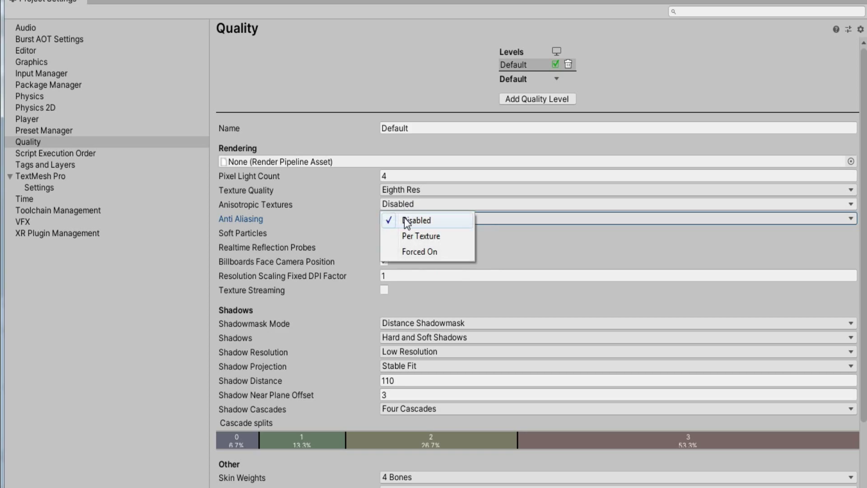
left_click(407, 222)
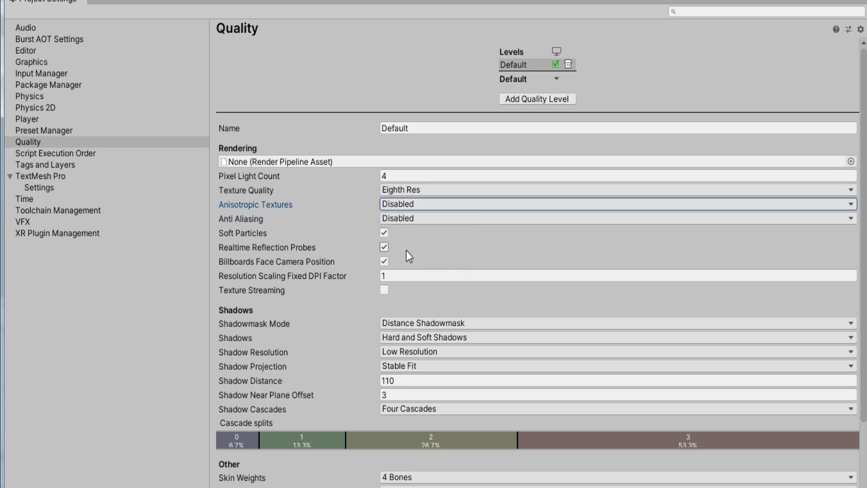
left_click(417, 349)
left_click(414, 365)
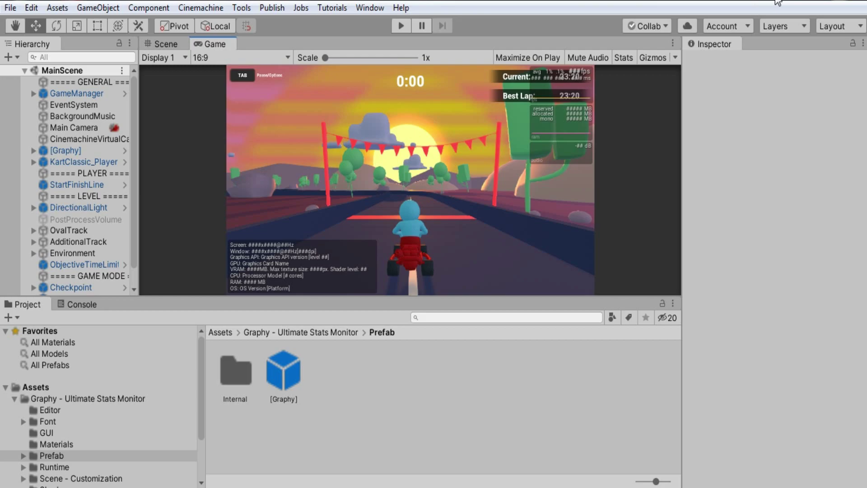
Toggle Scene view lighting off and on, compare with the Game view, then return to the Scene view
left_click(165, 44)
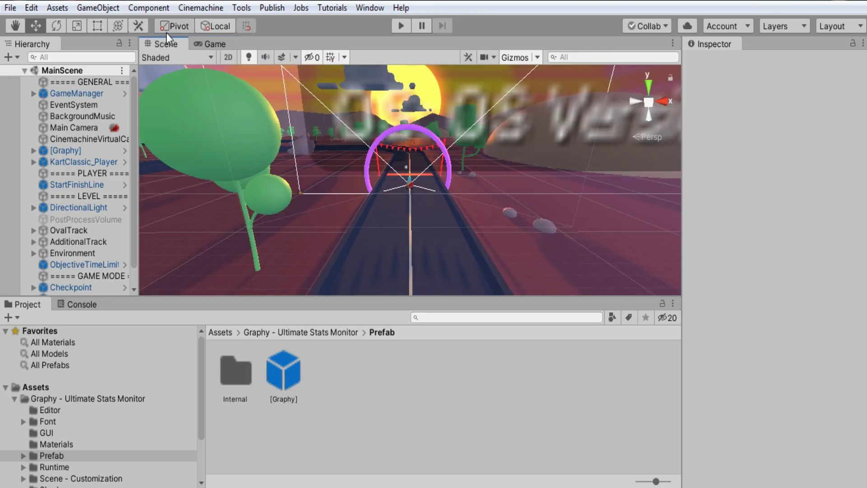
left_click(248, 58)
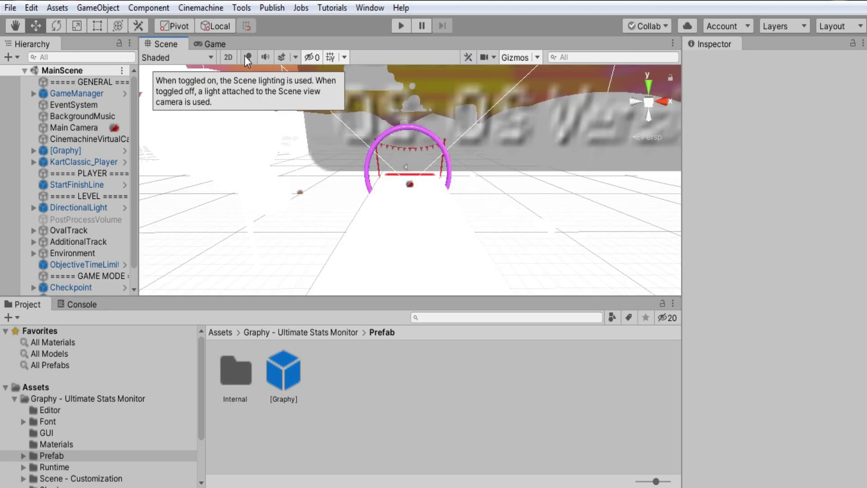
left_click(248, 58)
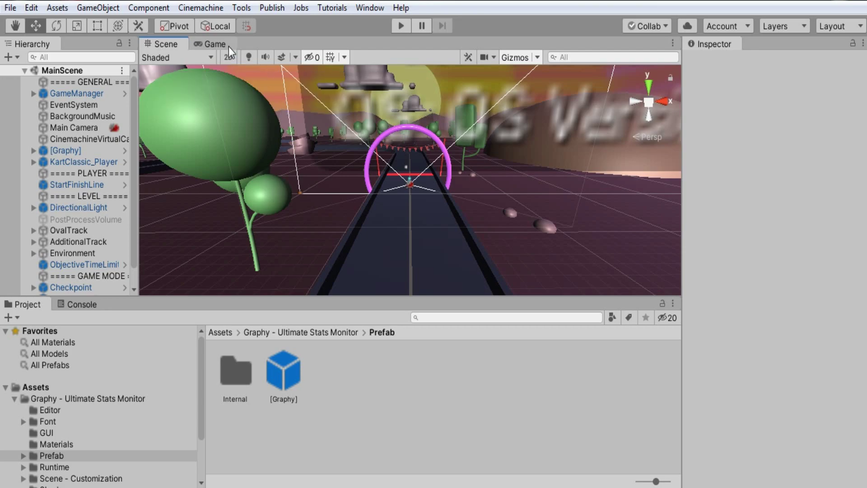
left_click(229, 45)
left_click(180, 44)
Search the Hierarchy for 'dire' and deactivate the DirectionalLight
left_click(66, 57)
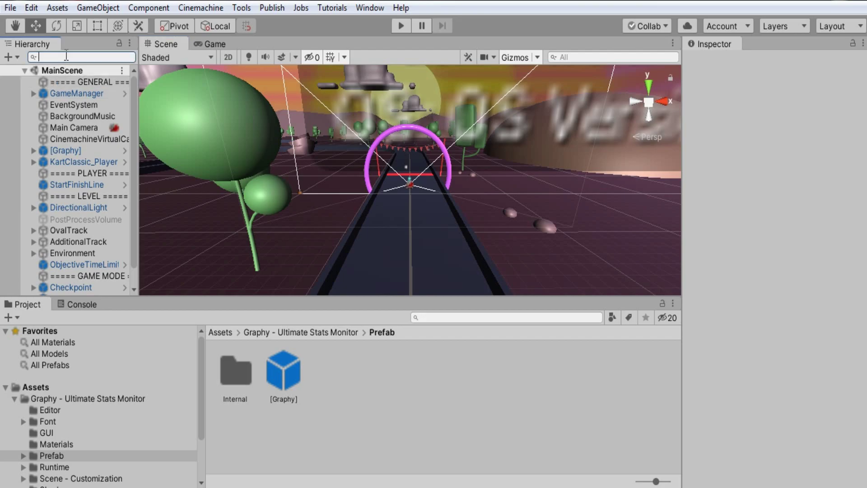
type("dire")
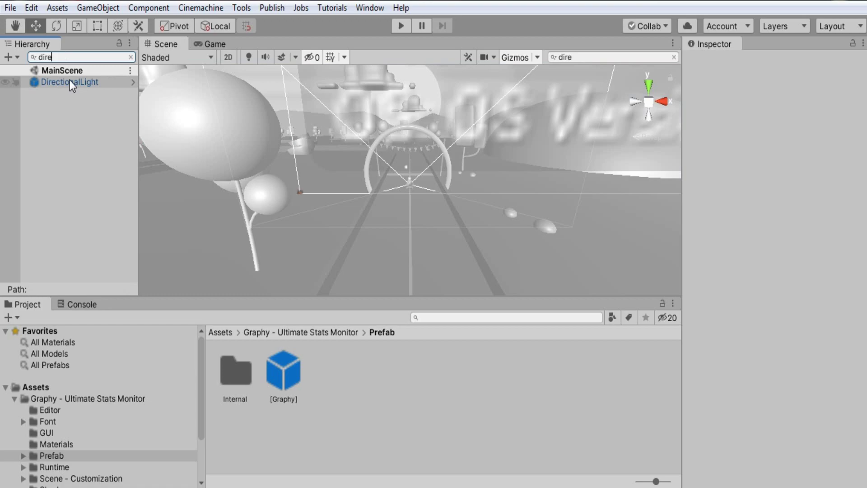
left_click(70, 83)
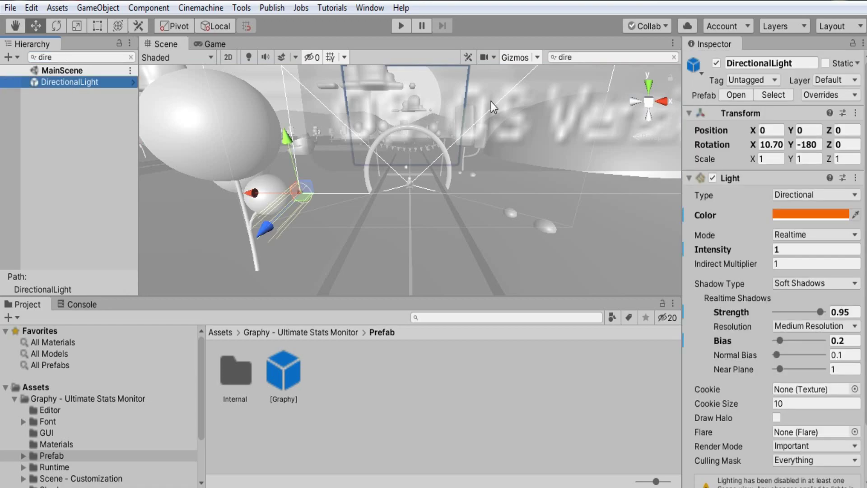
left_click(715, 63)
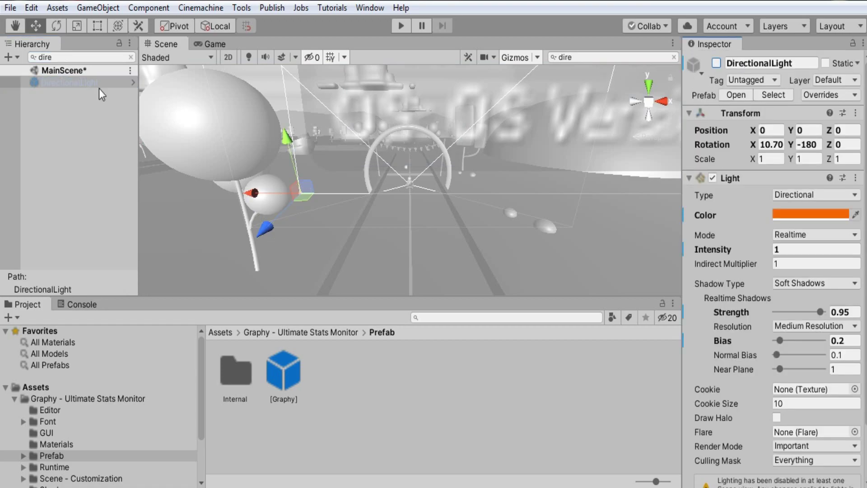
Clear the 'dire' Hierarchy search filter to show the full object list
left_click(60, 58)
key("BackSpace")
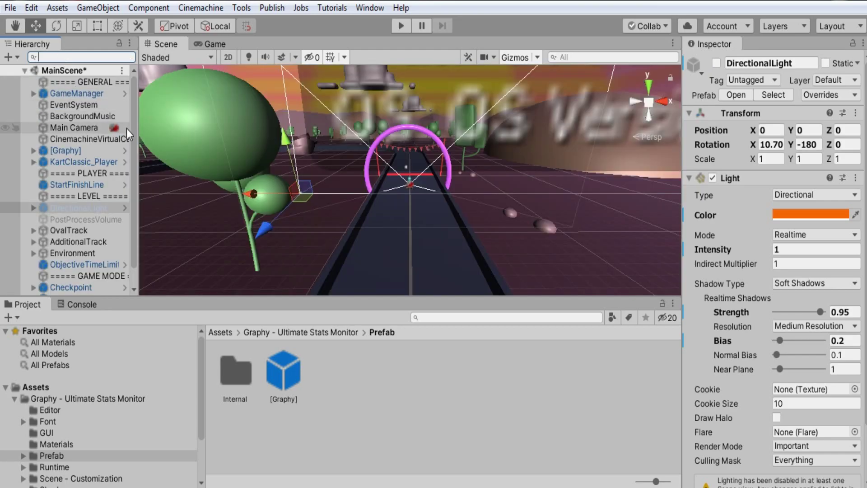
scroll(122, 223, "down", 1)
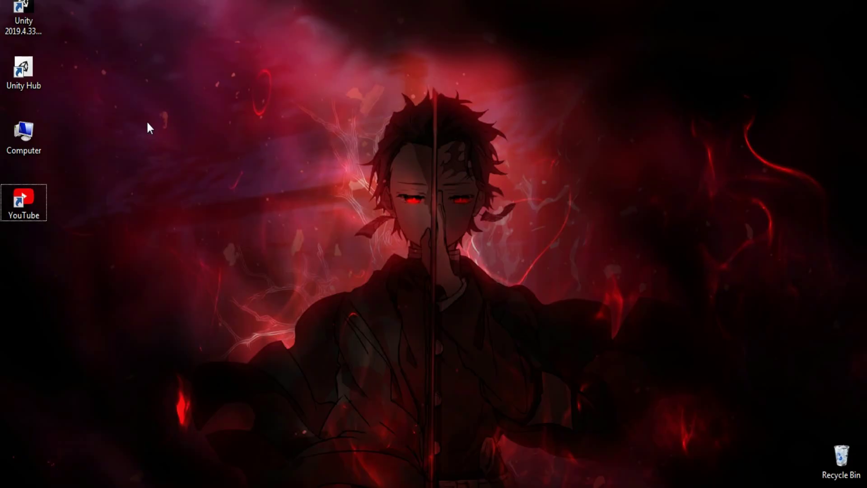
Open Properties from the Computer desktop icon to show the System page
right_click(17, 127)
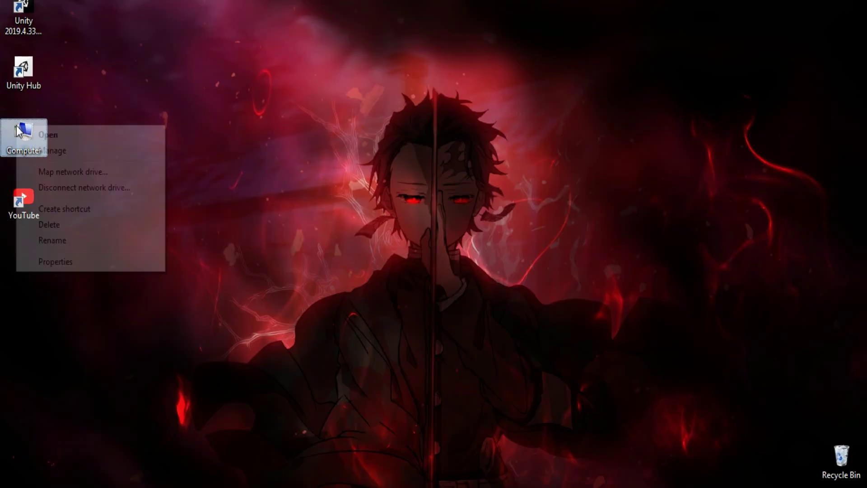
left_click(58, 265)
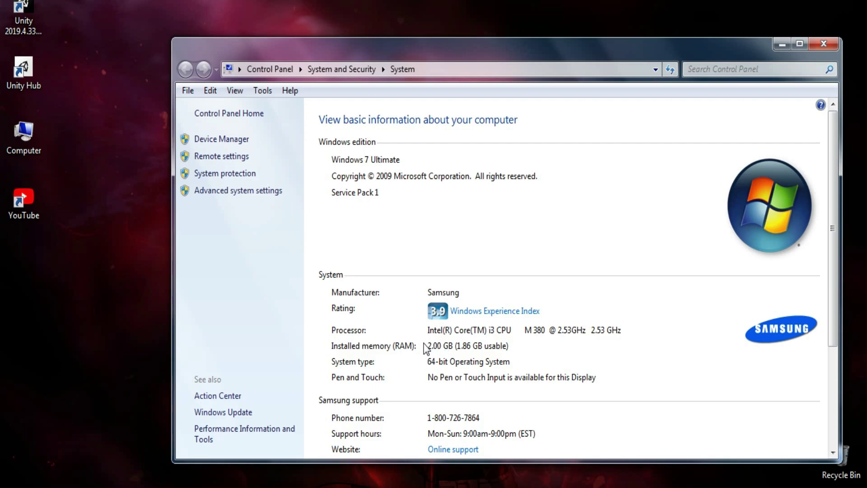
Open Advanced system settings, glance at Performance Options and Computer Name, then return to Advanced
left_click(242, 191)
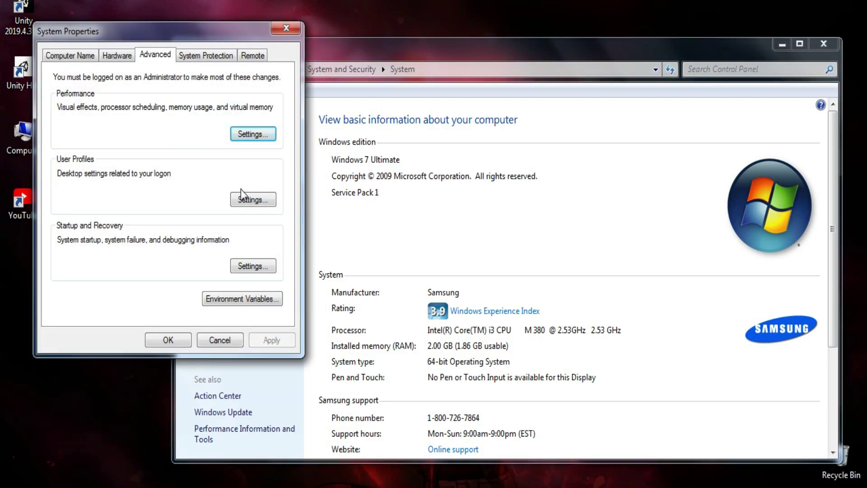
left_click(243, 136)
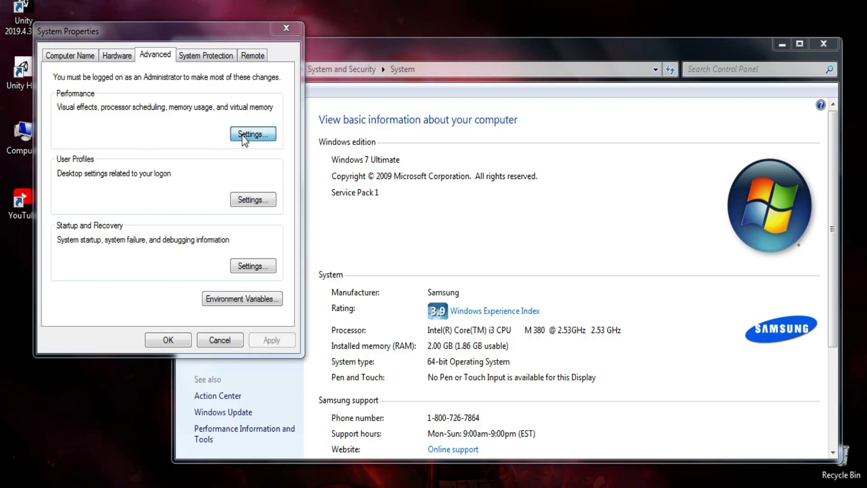
left_click(285, 81)
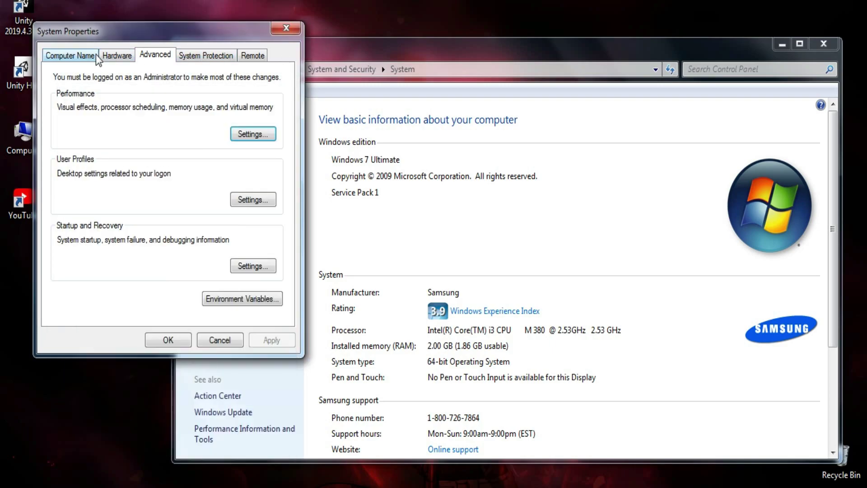
left_click(97, 57)
left_click(155, 56)
Set Visual Effects to 'Adjust for best performance', apply it and close Performance Options
left_click(262, 138)
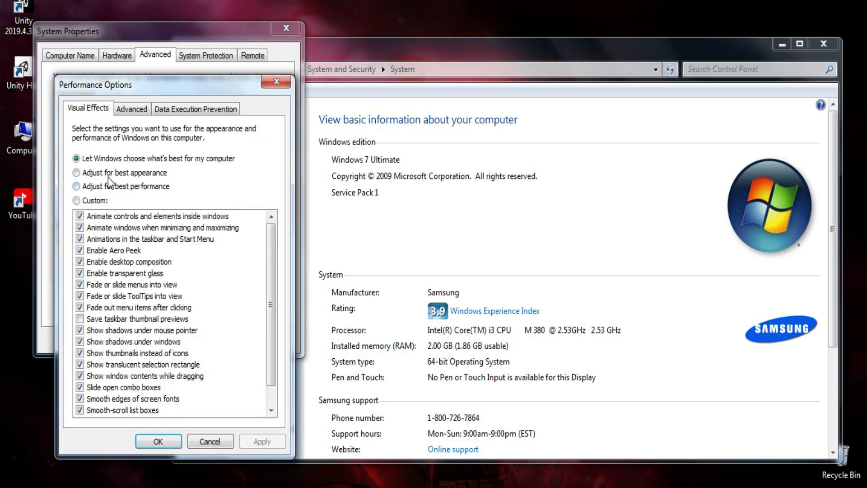
left_click(77, 186)
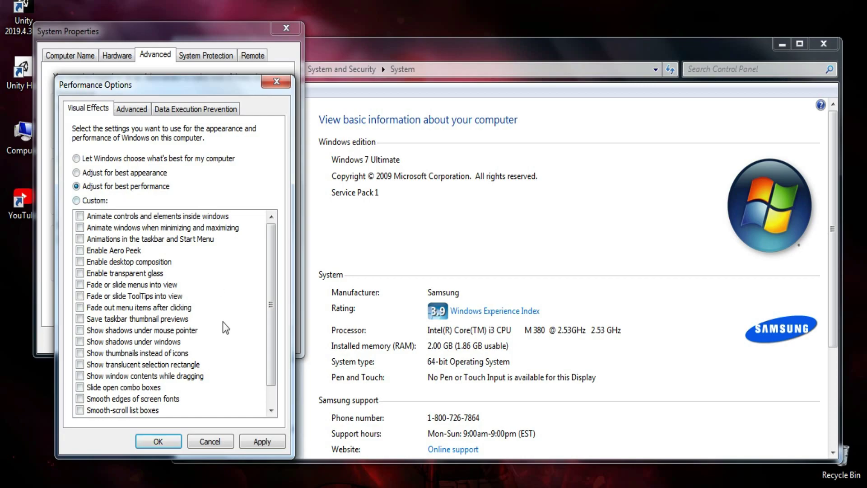
left_click(263, 441)
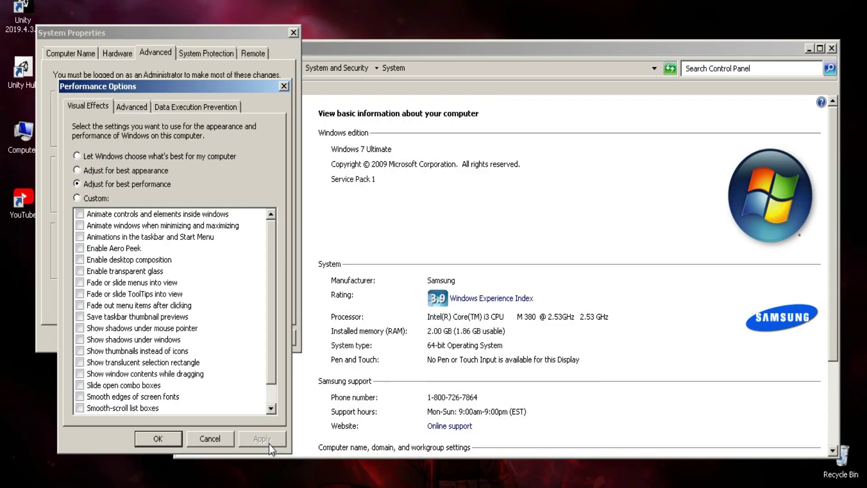
left_click(168, 439)
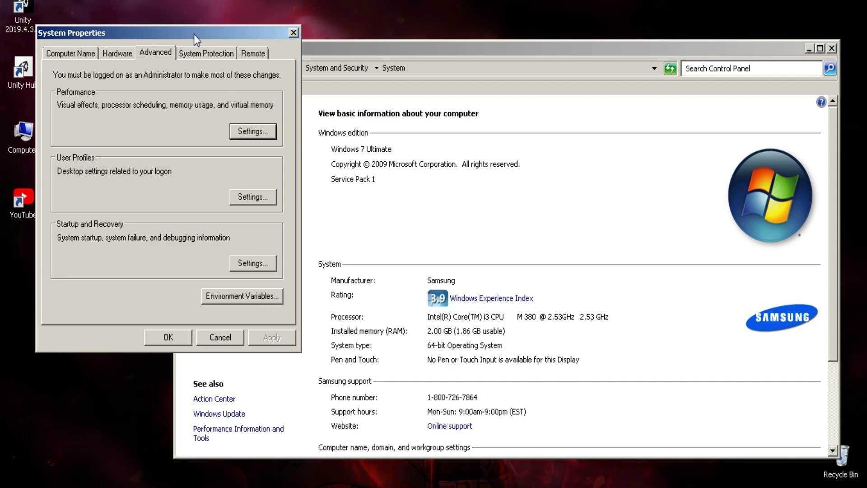
In Virtual Memory, set drive F: to a custom 6000–6000 MB paging file and confirm both dialogs
left_click(250, 132)
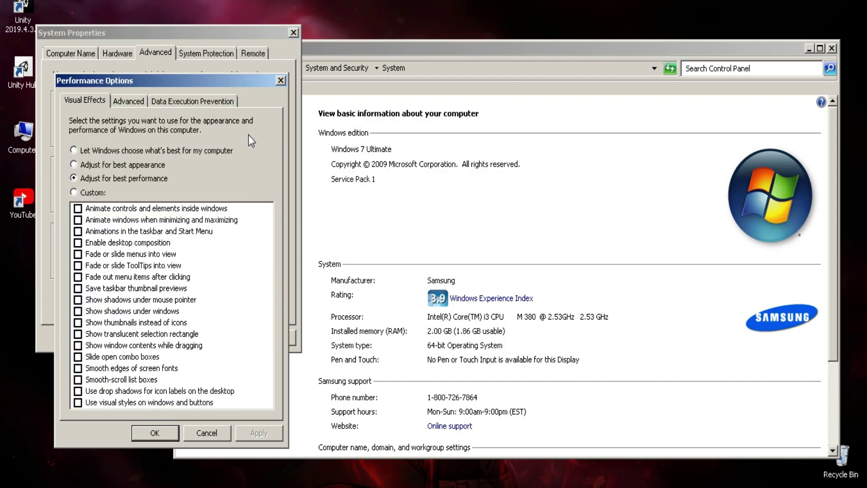
left_click(138, 101)
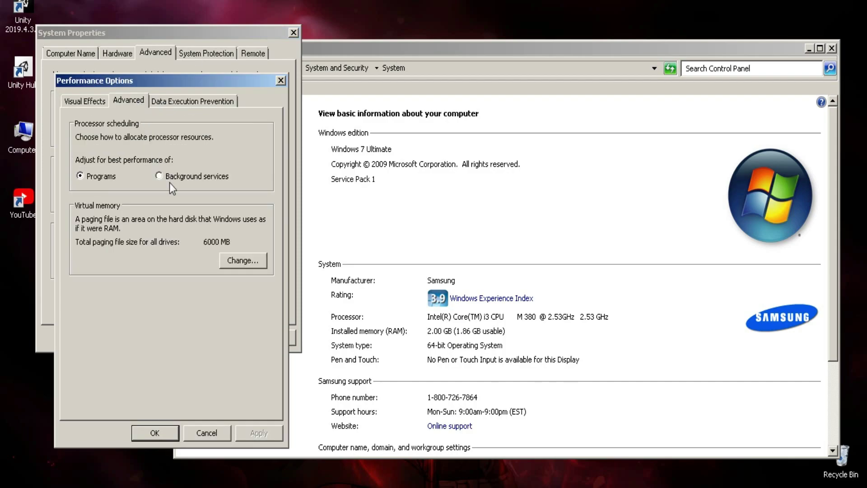
left_click(250, 256)
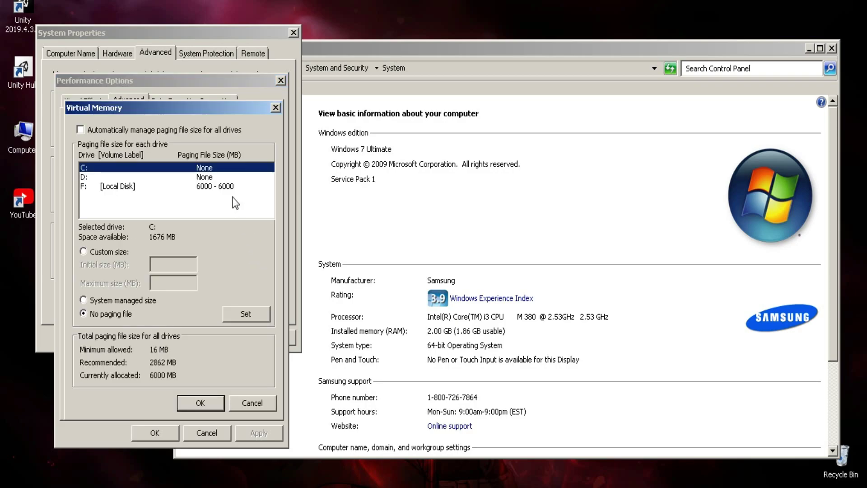
left_click(215, 185)
left_click_drag(171, 263, 152, 282)
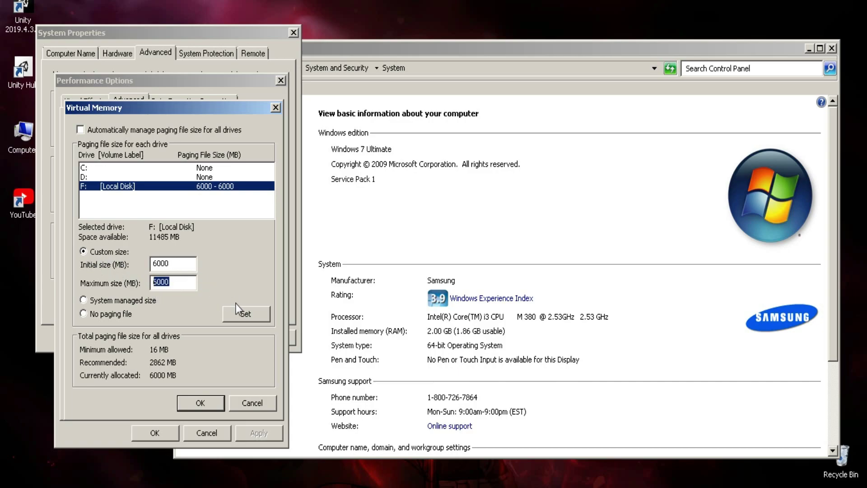
left_click(247, 318)
left_click(200, 403)
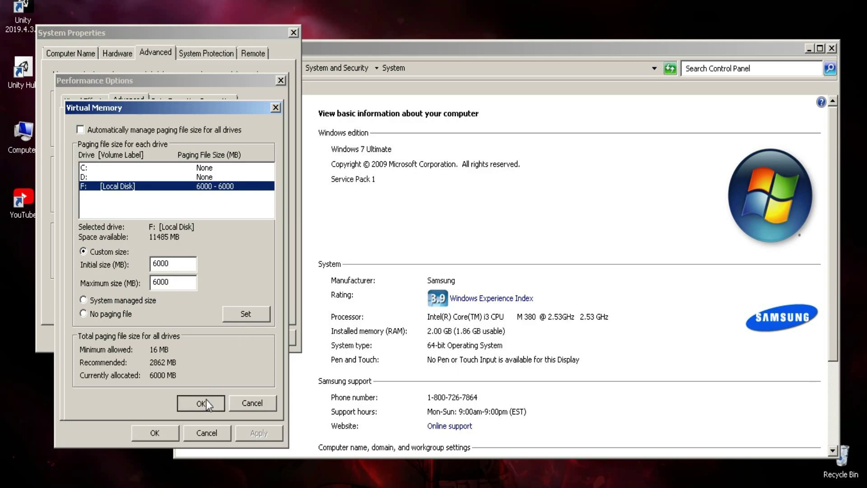
left_click(156, 432)
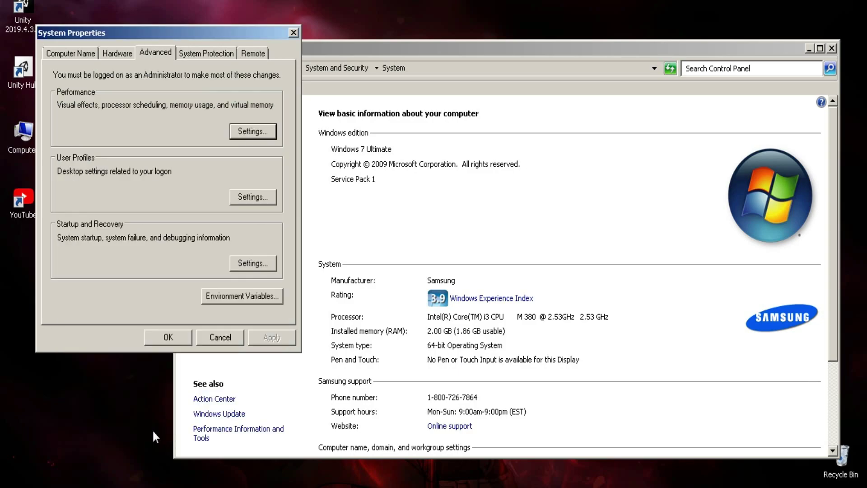
Close System Properties and the System window, then open Power Options from the battery tray icon
left_click(293, 33)
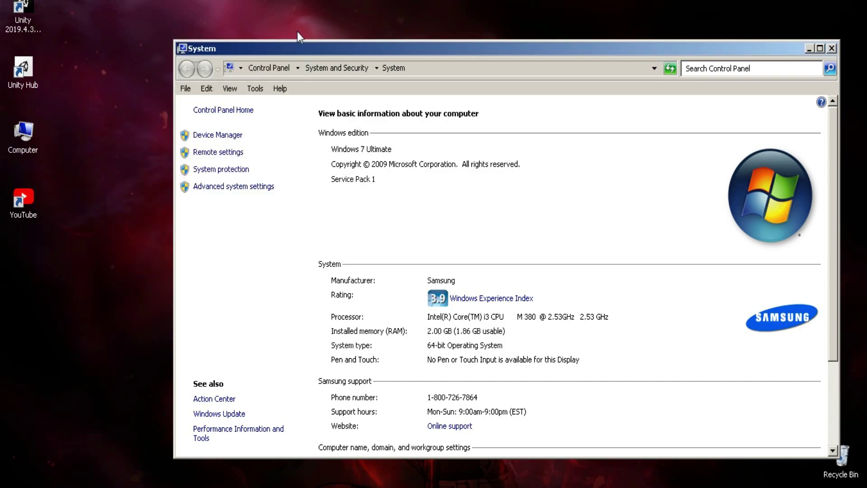
left_click(831, 48)
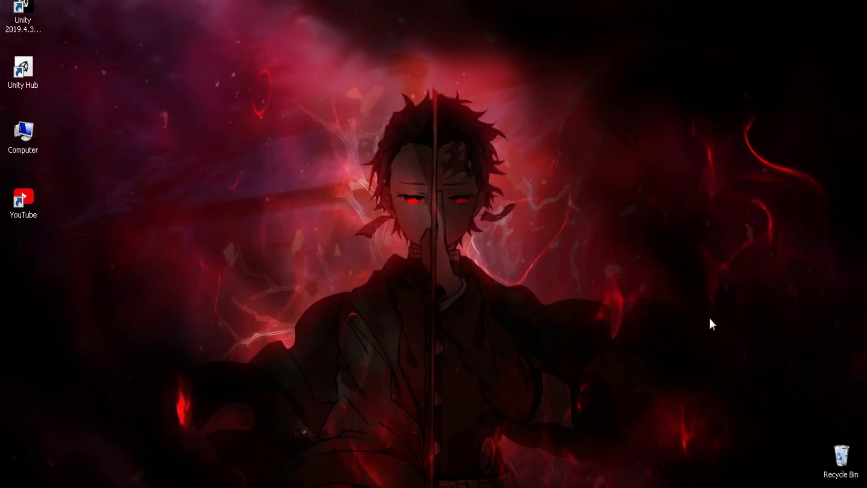
left_click(769, 485)
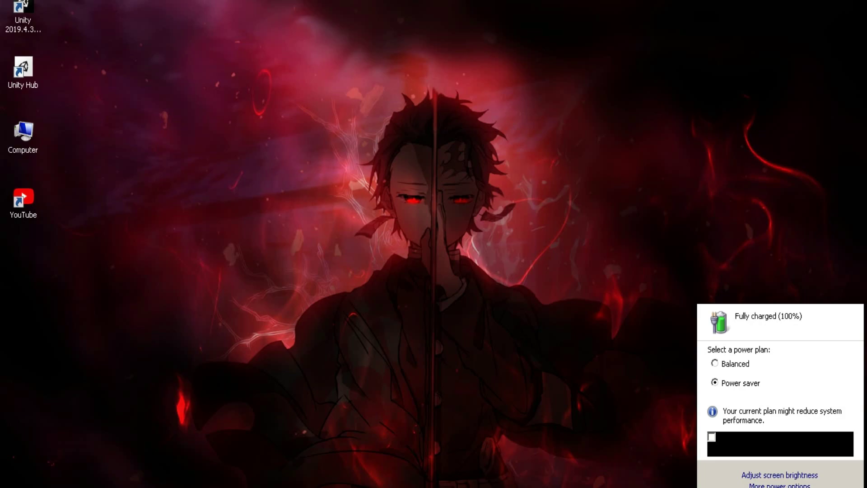
left_click(772, 474)
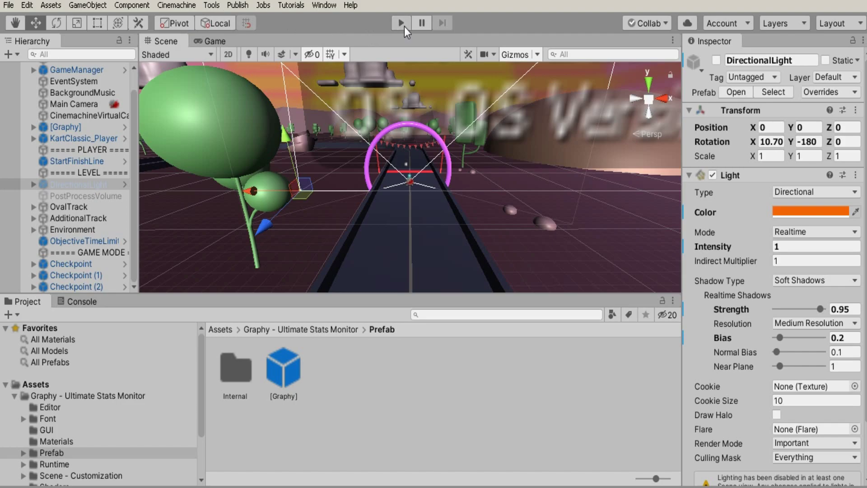
Switch to the Game view and enter Play mode so the karting game runs live
left_click(215, 40)
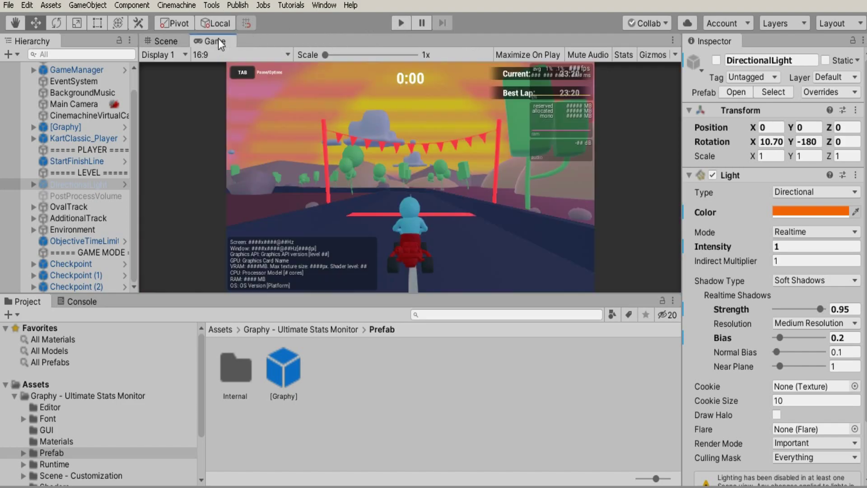
left_click(401, 23)
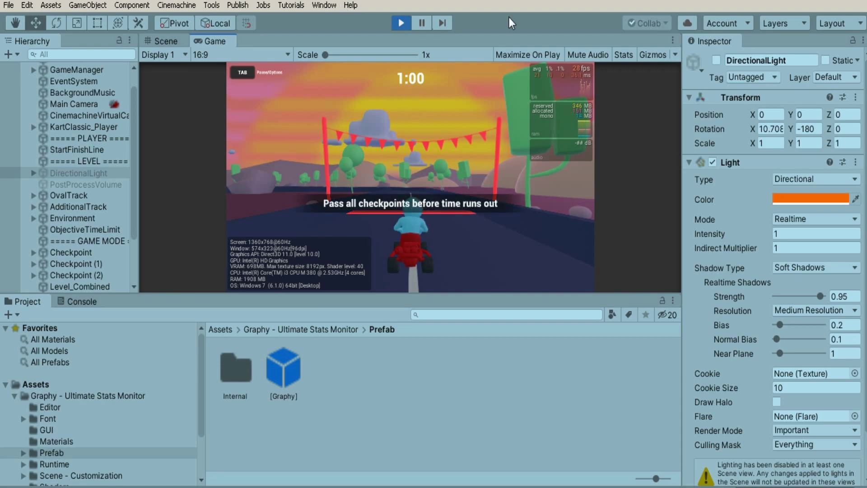
left_click(673, 42)
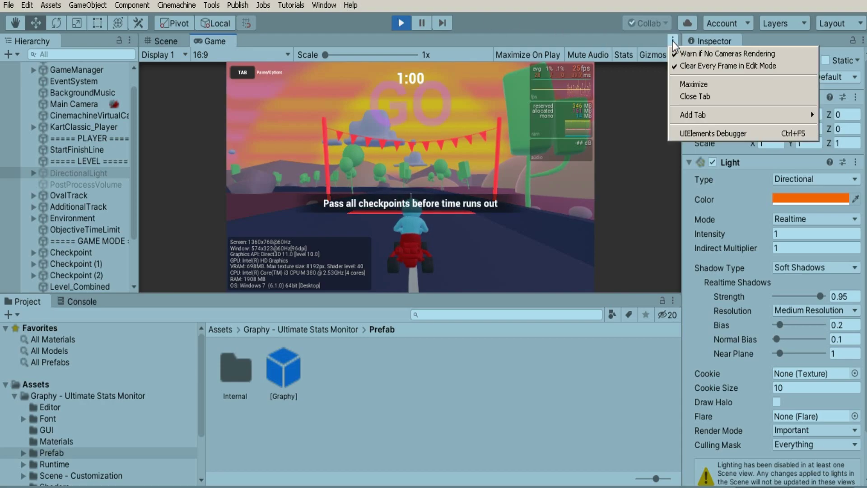
Maximize the Game view and drive the kart through the start gate toward the first purple arch
left_click(677, 82)
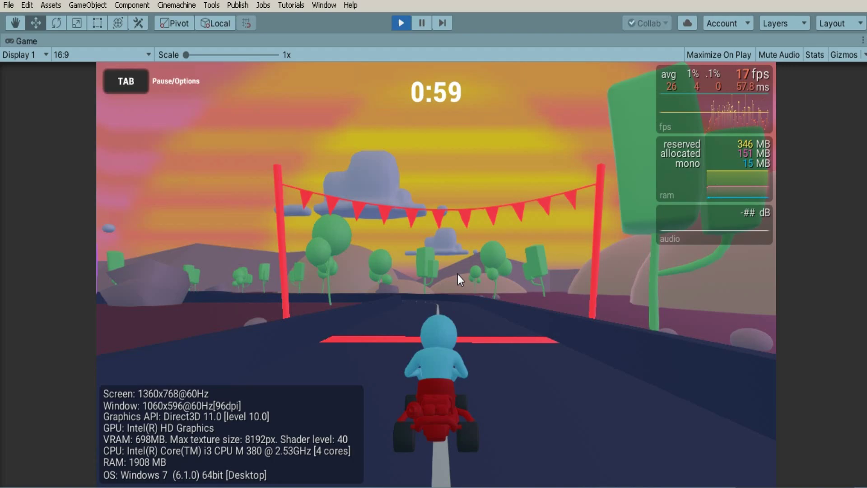
key("w")
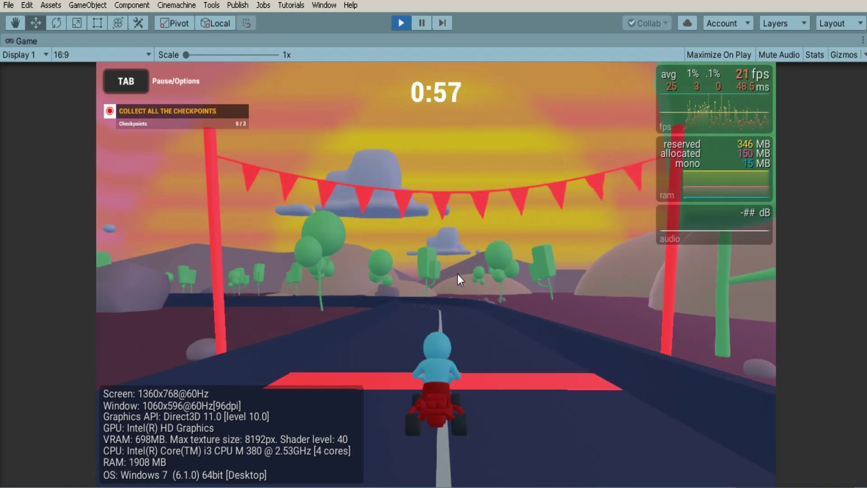
key("w")
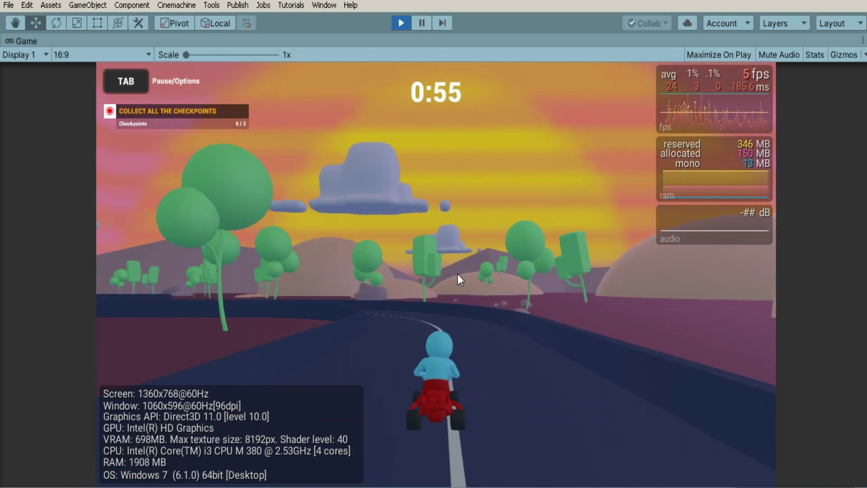
key("w")
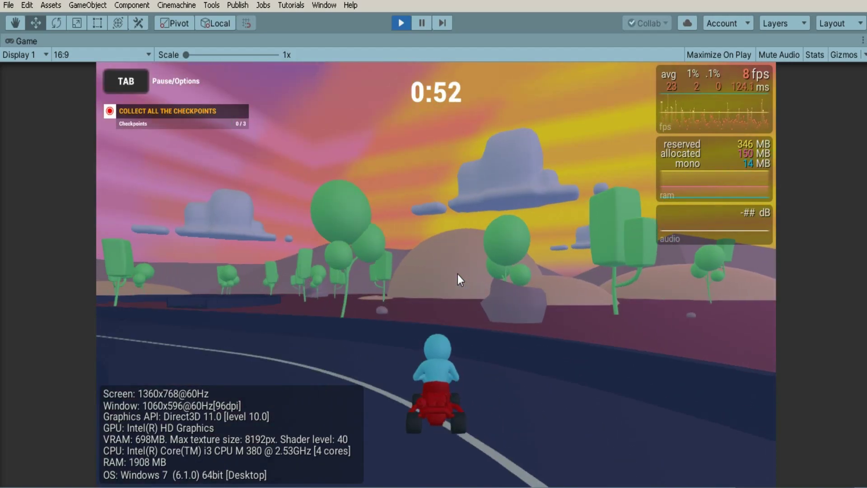
key("w")
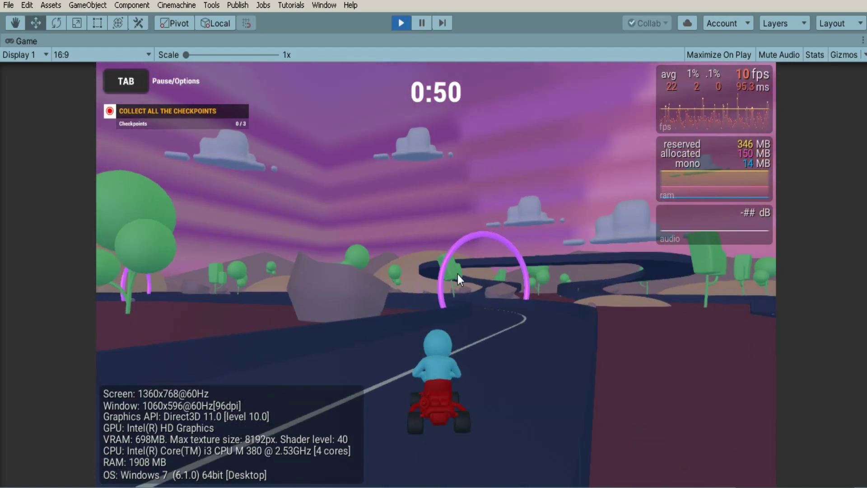
key("w")
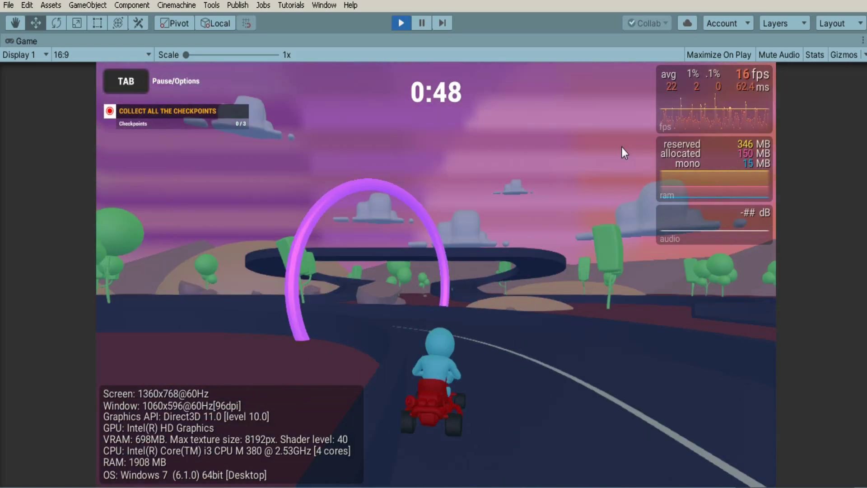
key("w")
left_click(863, 40)
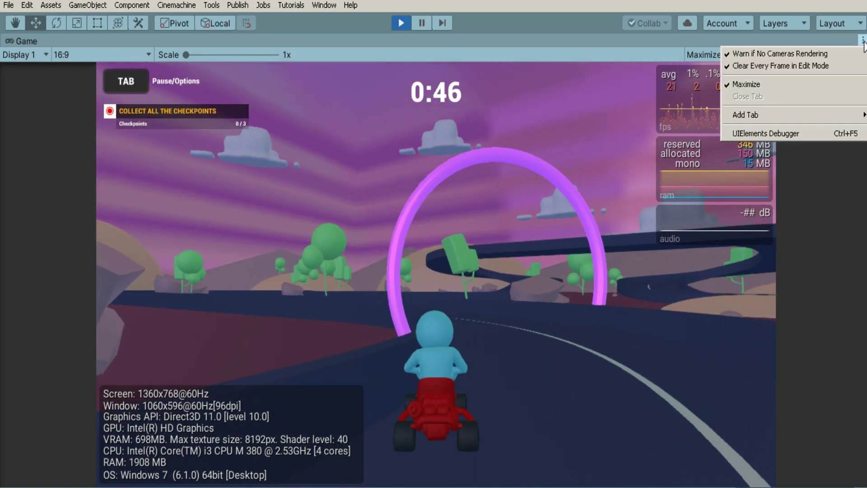
Restore the normal editor layout and drive through the first checkpoint arch, turning left toward the next
left_click(752, 85)
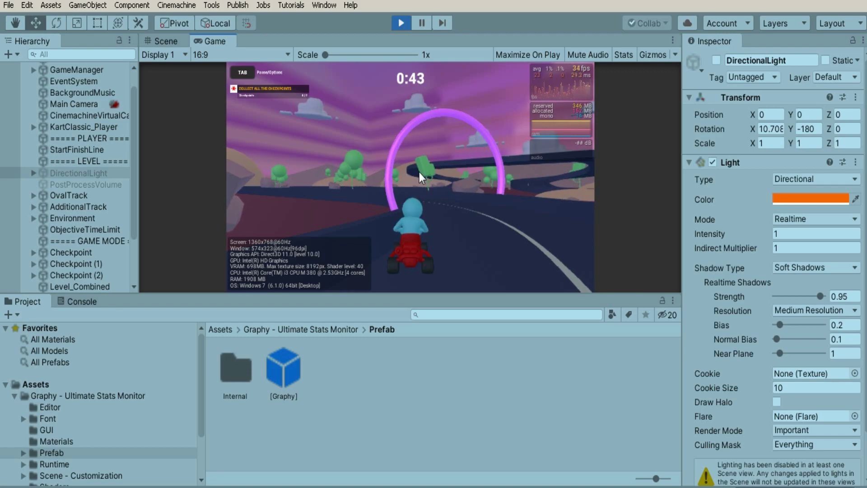
key("w")
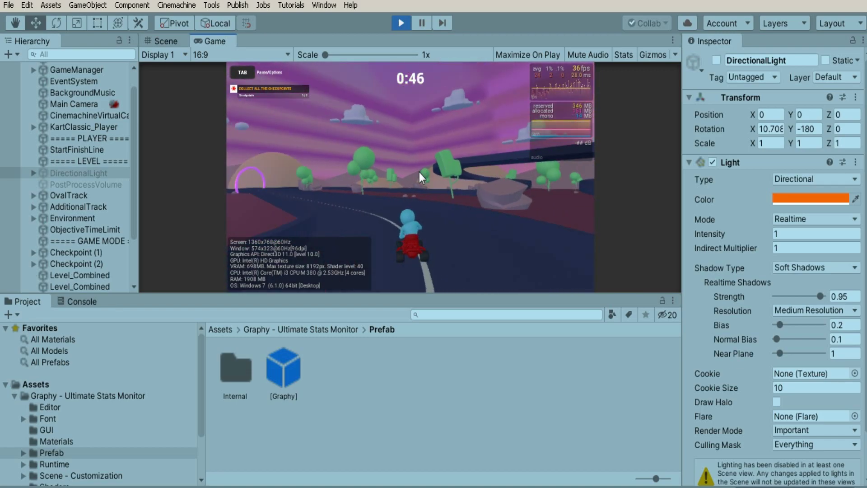
key("a")
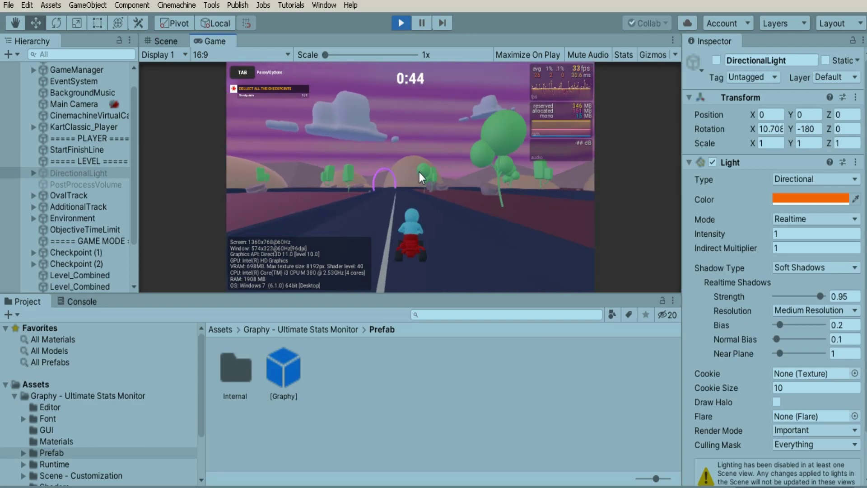
key("w")
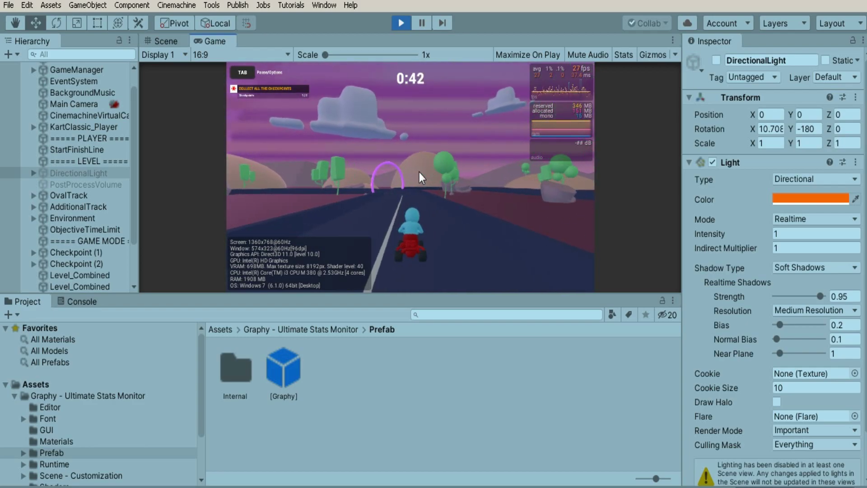
key("w")
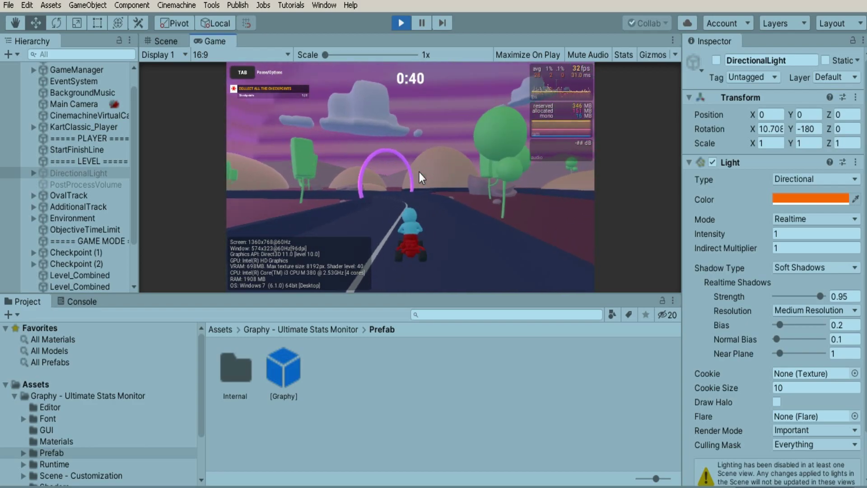
key("w")
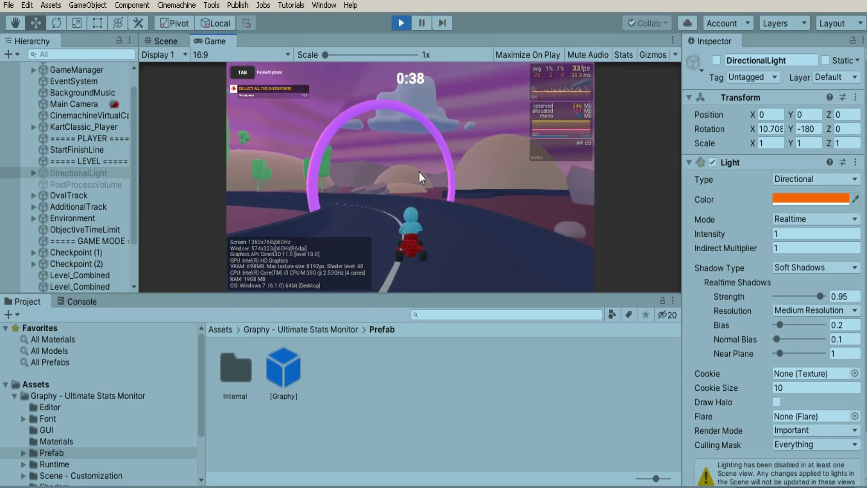
Drive through the second purple checkpoint arch and continue along the winding track
key("w")
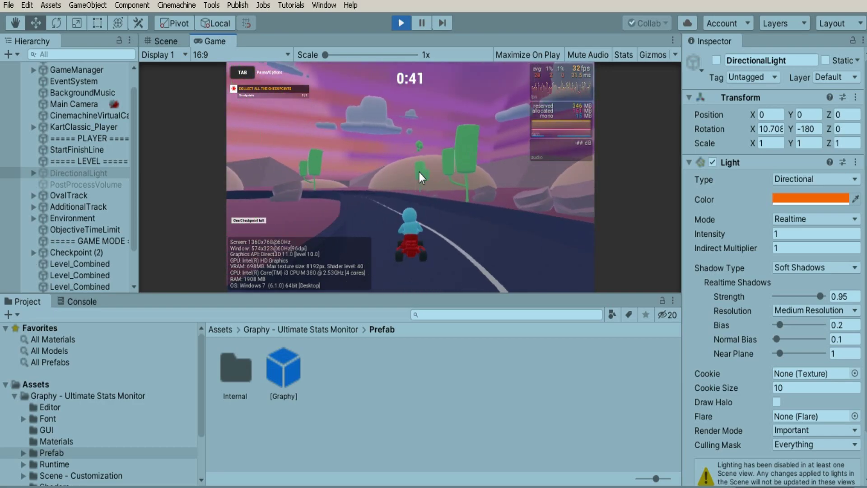
key("w")
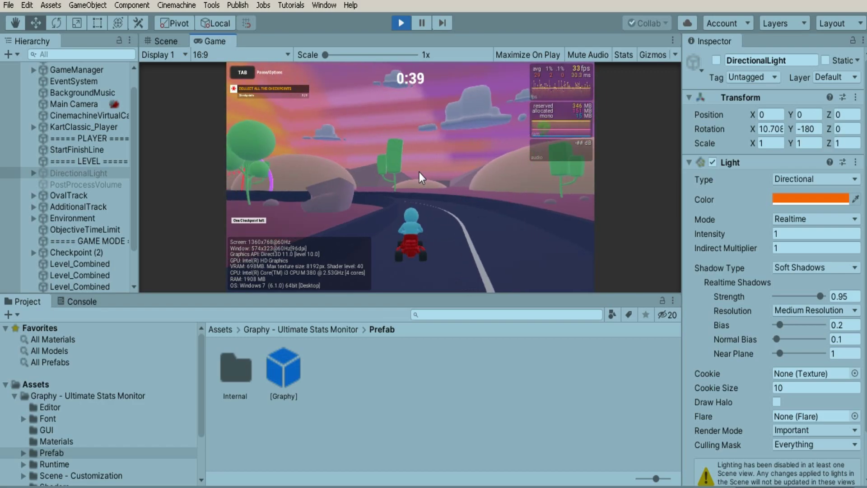
key("w")
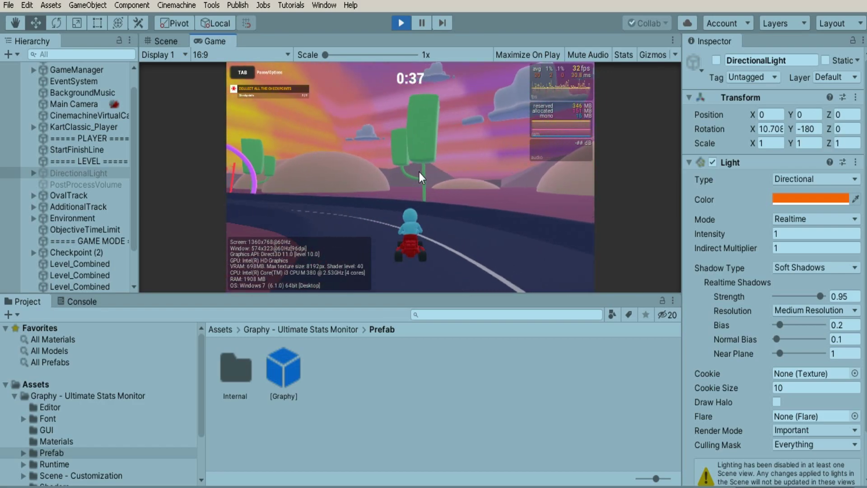
key("w")
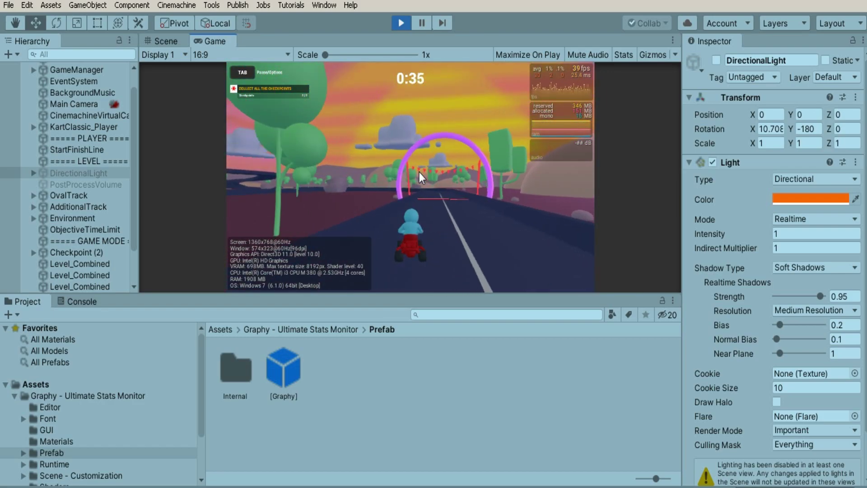
key("w")
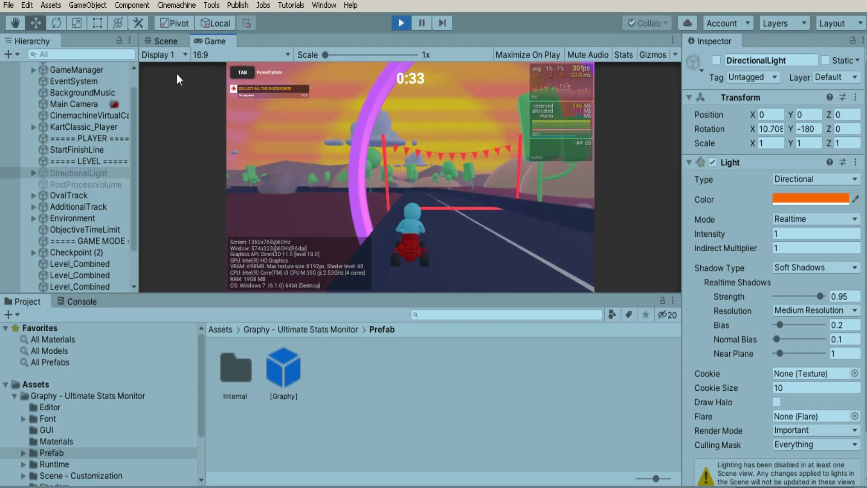